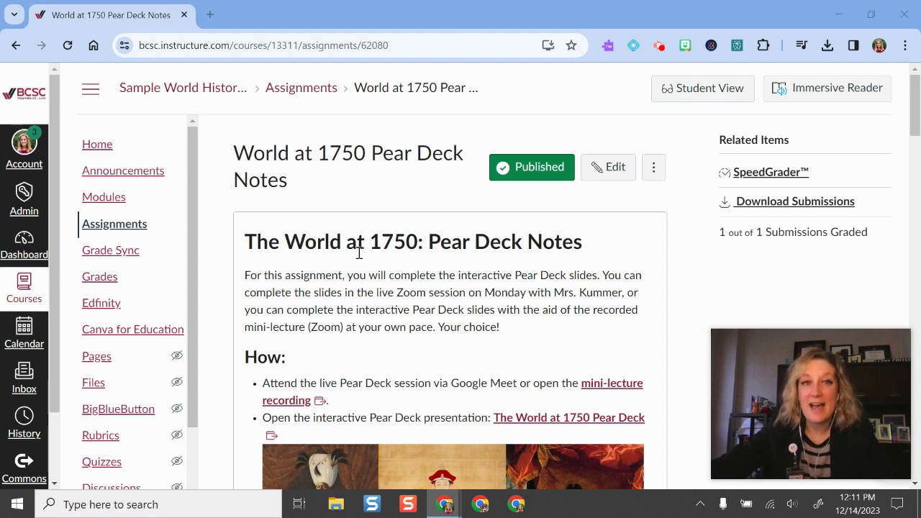
# - Edit the assignment and add blank lines between the intro paragraph and the How: heading
pyautogui.click(609, 168)
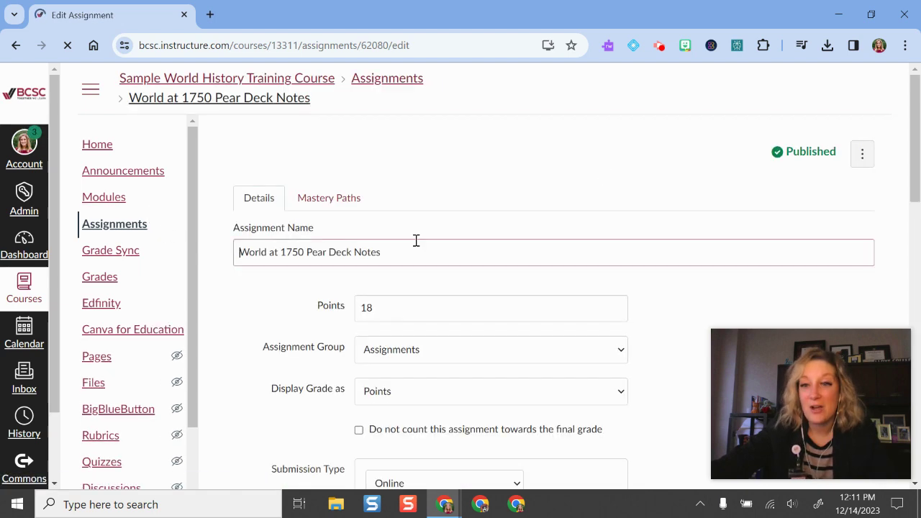
pyautogui.scroll(-1, 581, 220)
pyautogui.scroll(-1, 479, 138)
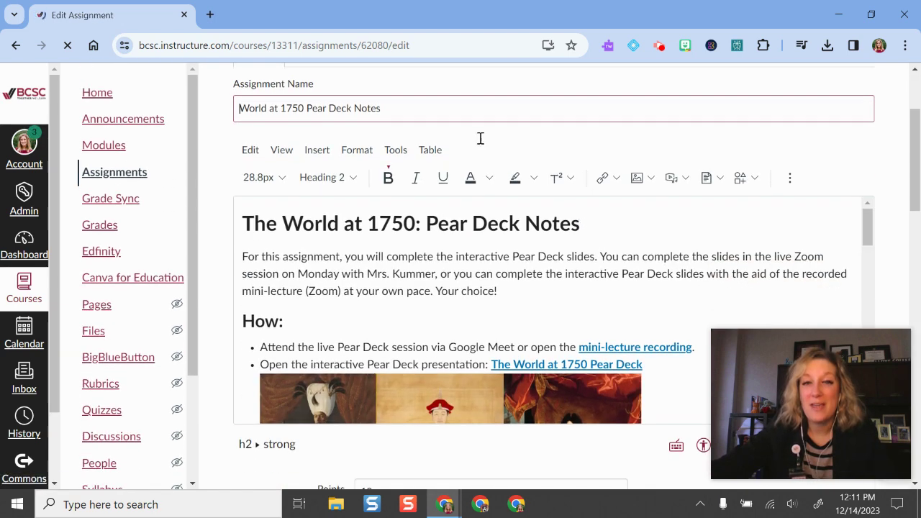
pyautogui.scroll(-2, 547, 195)
pyautogui.scroll(1, 544, 180)
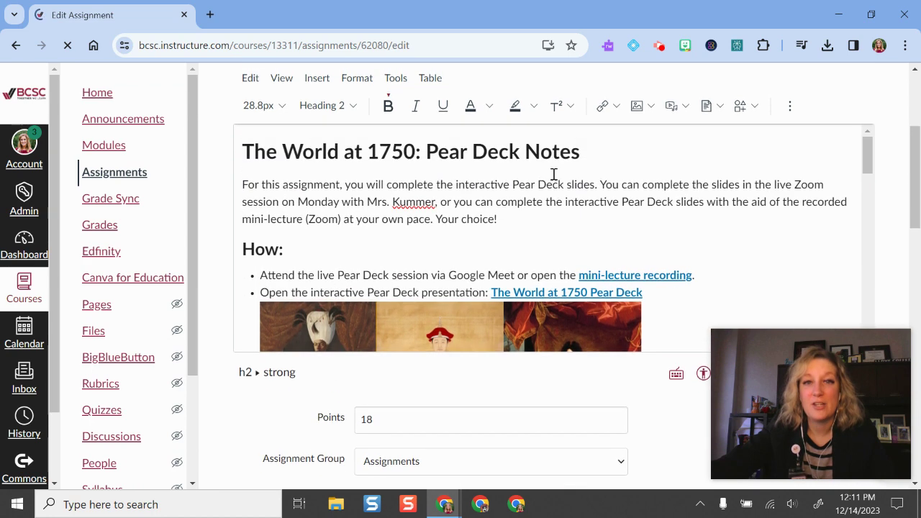
pyautogui.click(522, 220)
pyautogui.press('Return')
pyautogui.press('Return')
pyautogui.press('Return')
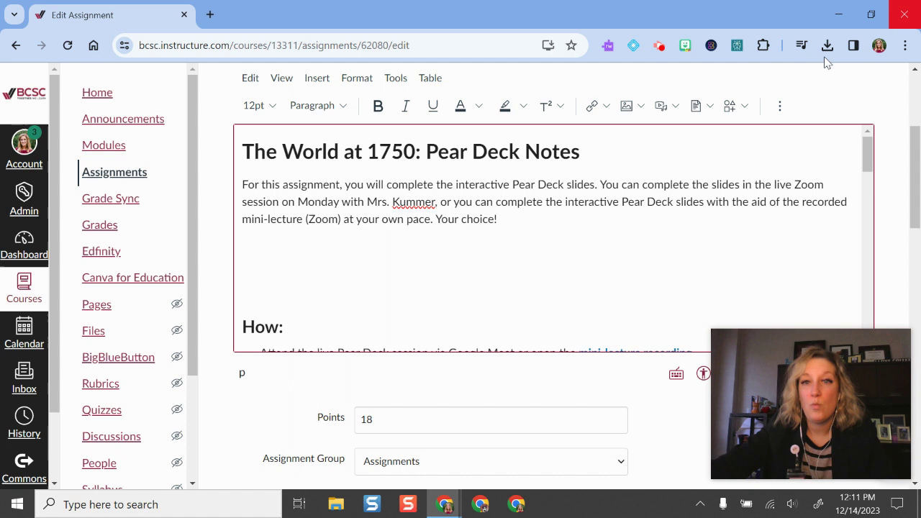
# - Reveal the editor's extra tools and browse the full list of embeddable apps
pyautogui.click(781, 106)
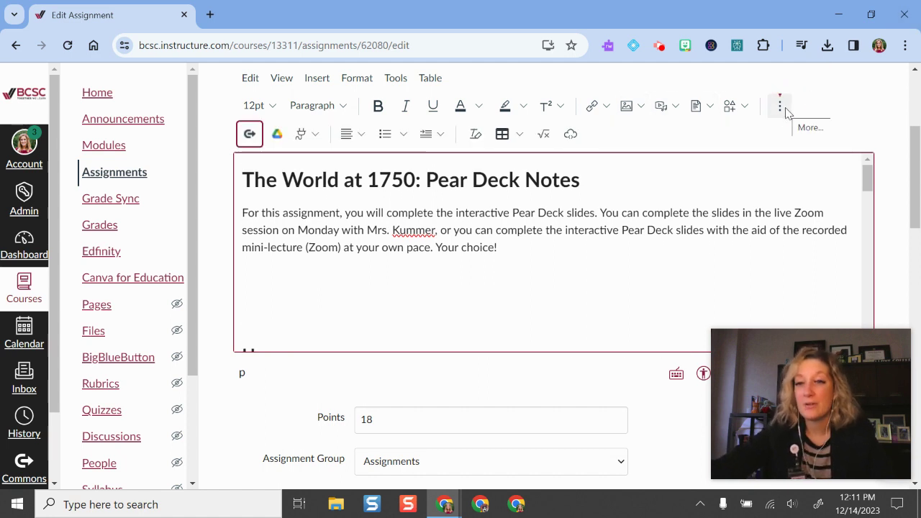
pyautogui.click(314, 135)
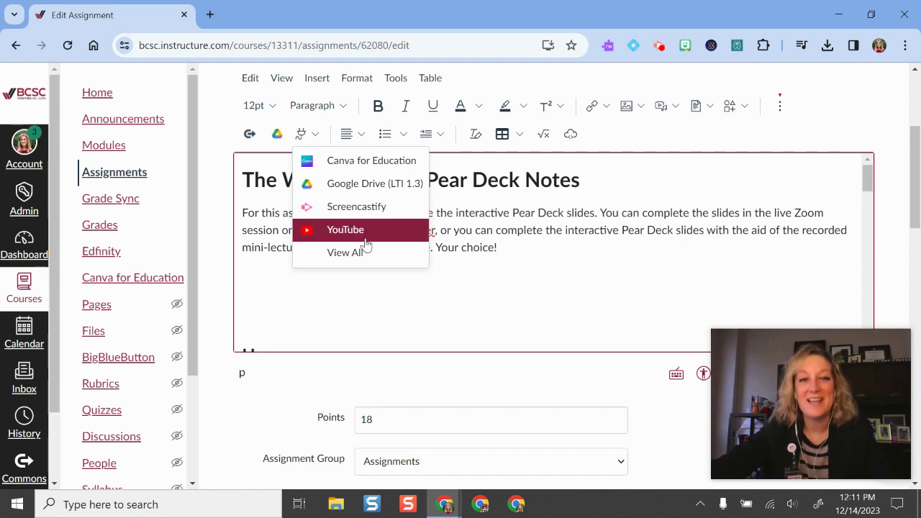
pyautogui.click(348, 251)
pyautogui.scroll(-6, 384, 188)
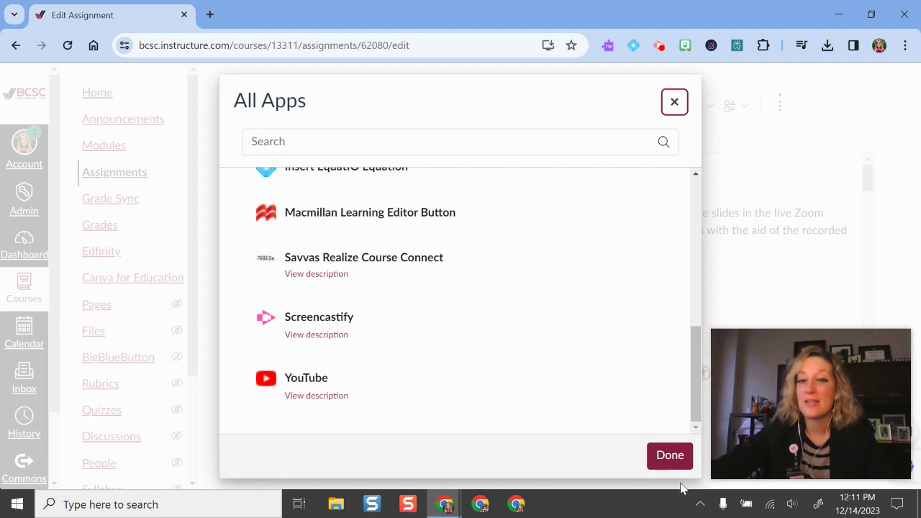
pyautogui.click(669, 455)
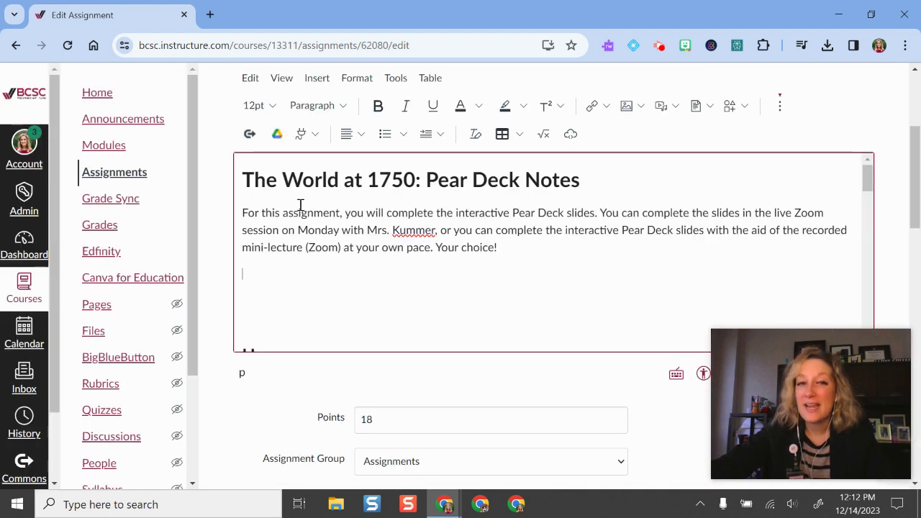
pyautogui.click(301, 134)
# - Launch Screencastify and preview the 'FigJam for Education Tutorial: Overview of Features' video from My Videos
pyautogui.click(364, 209)
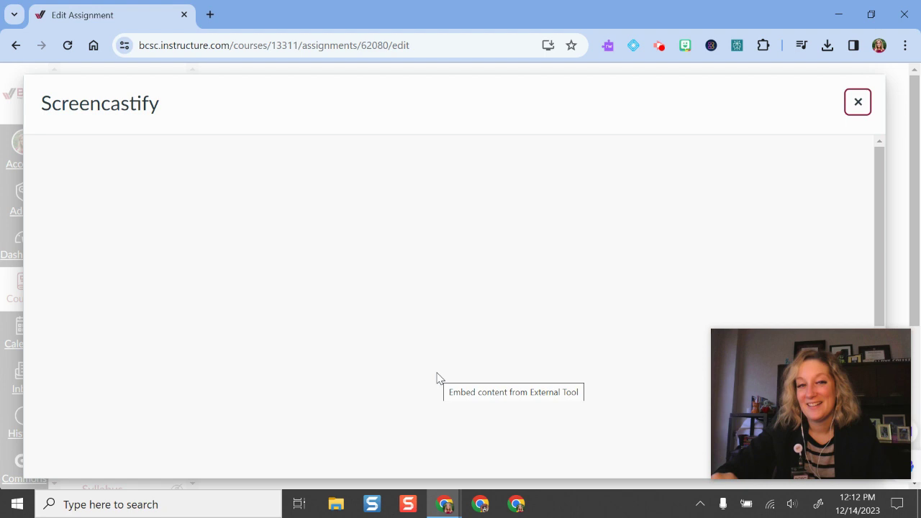
pyautogui.scroll(-3, 434, 360)
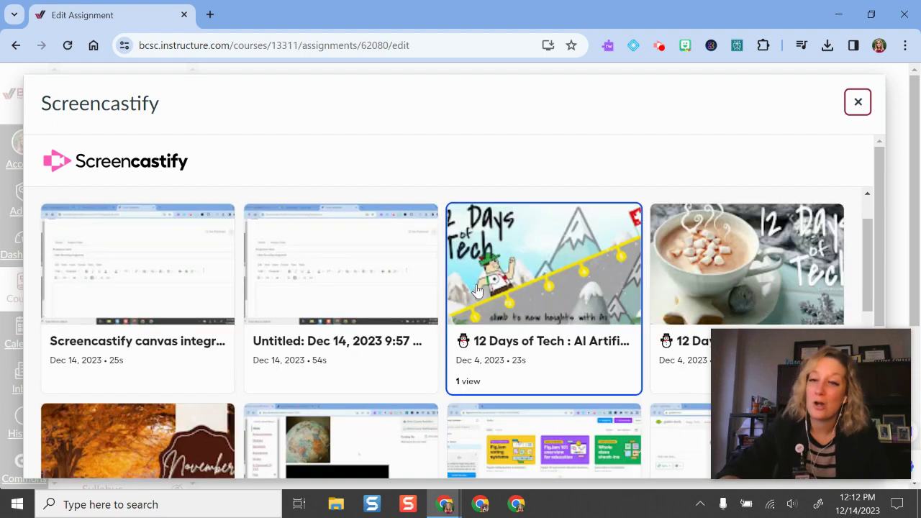
pyautogui.scroll(-1, 477, 277)
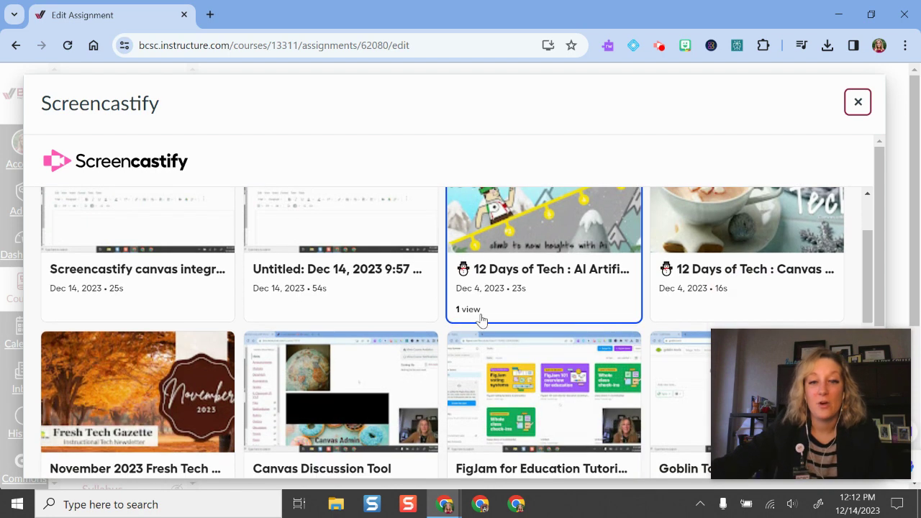
pyautogui.scroll(-1, 479, 318)
pyautogui.click(509, 366)
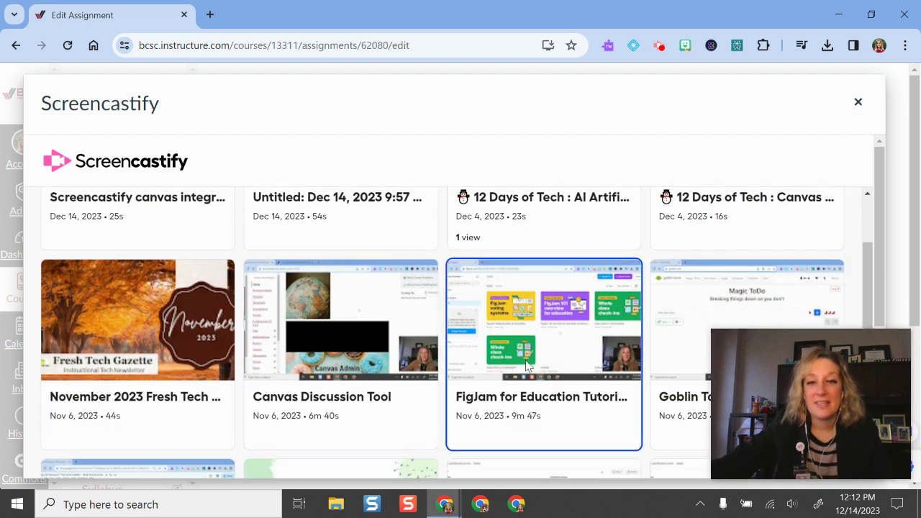
pyautogui.moveTo(792, 329); pyautogui.dragTo(794, 106)
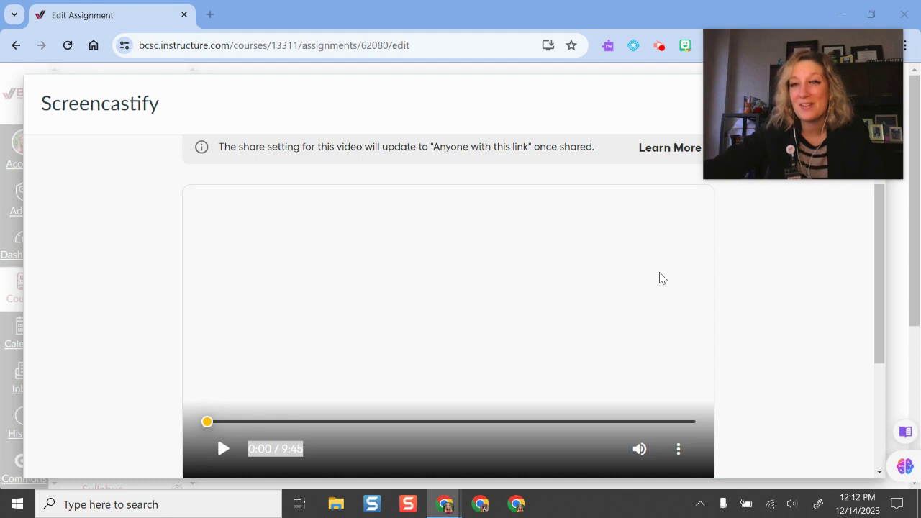
pyautogui.scroll(-3, 793, 355)
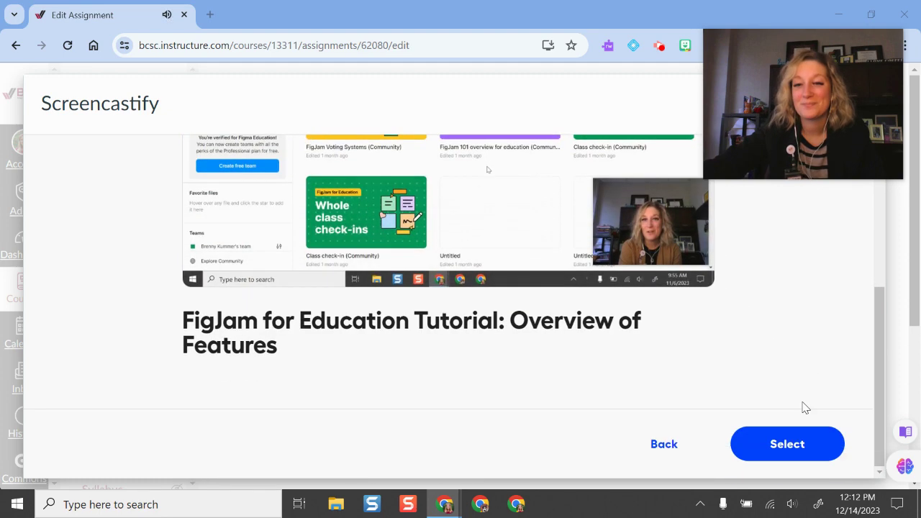
# - Insert the 9:45 FigJam tutorial below the intro paragraph and check the embedded player
pyautogui.click(792, 442)
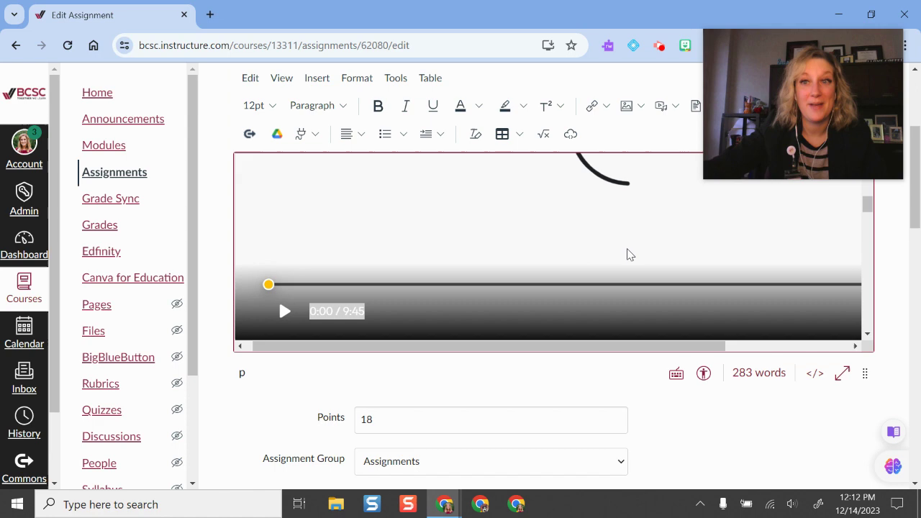
pyautogui.scroll(3, 736, 262)
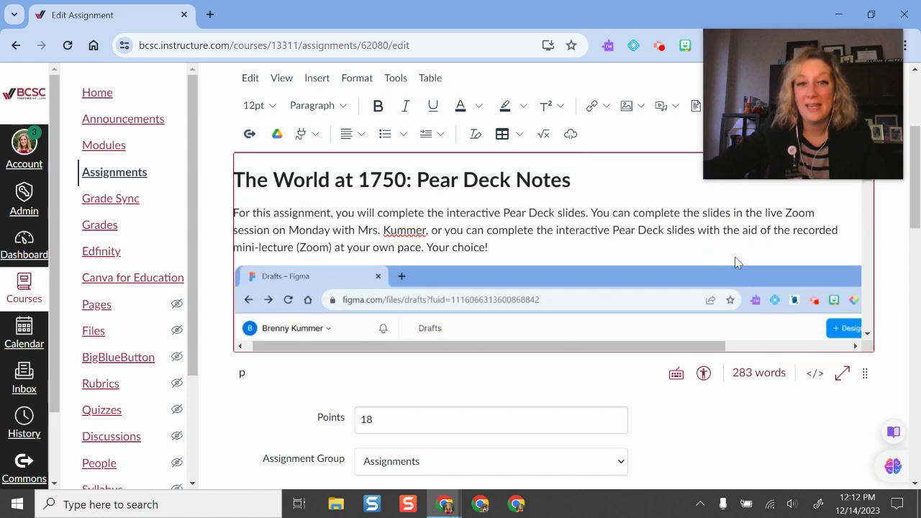
pyautogui.scroll(-5, 736, 262)
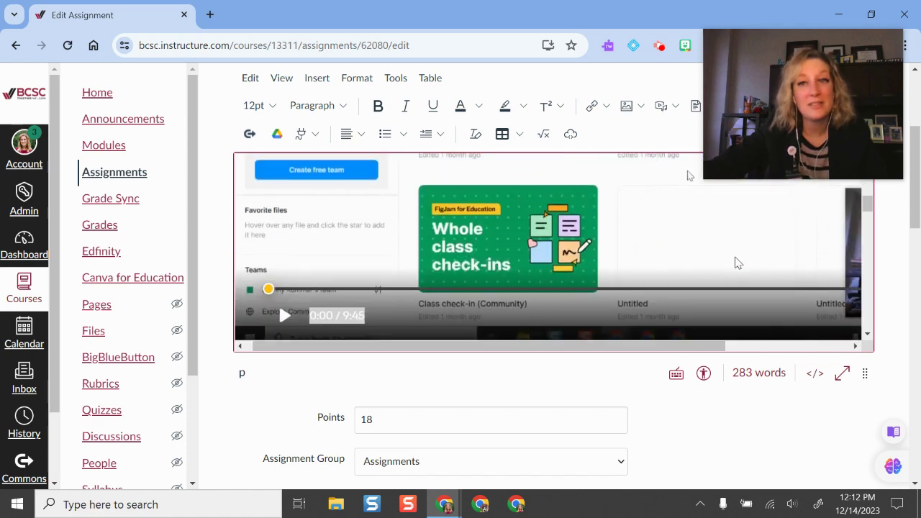
pyautogui.scroll(-2, 695, 241)
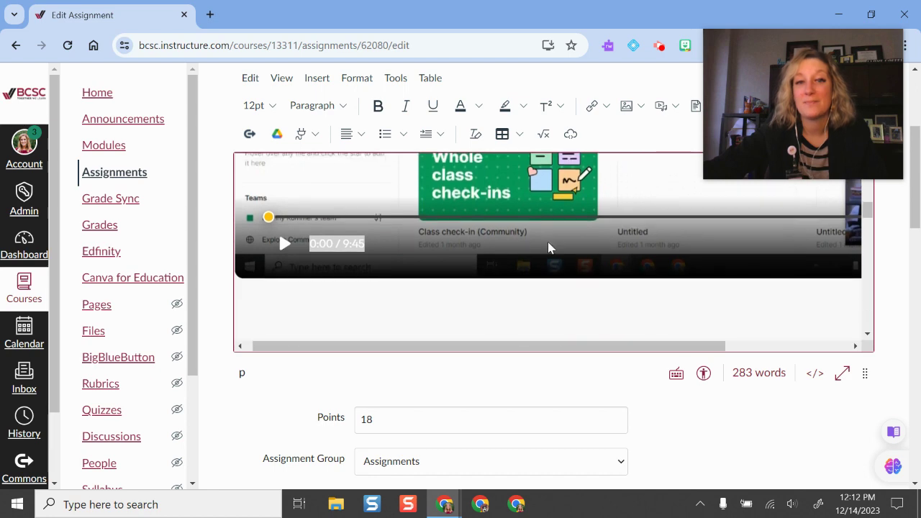
pyautogui.scroll(4, 696, 242)
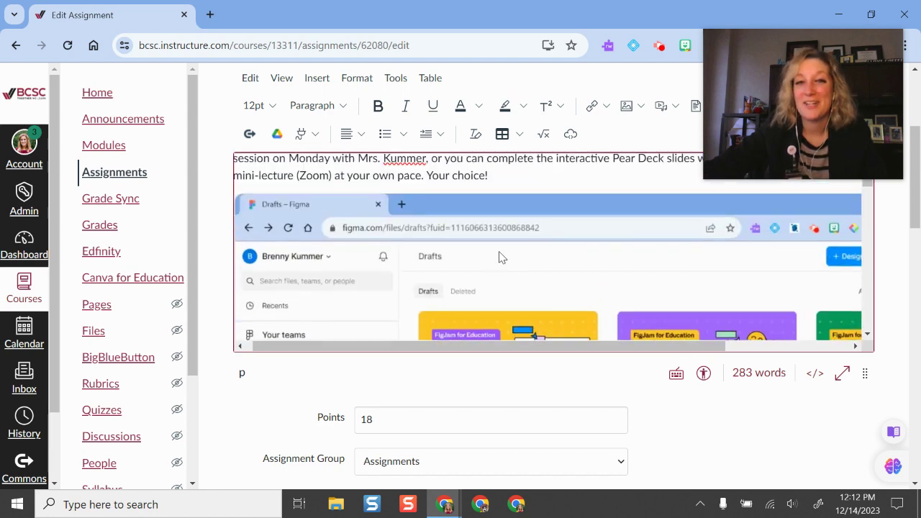
pyautogui.moveTo(913, 205); pyautogui.dragTo(911, 288)
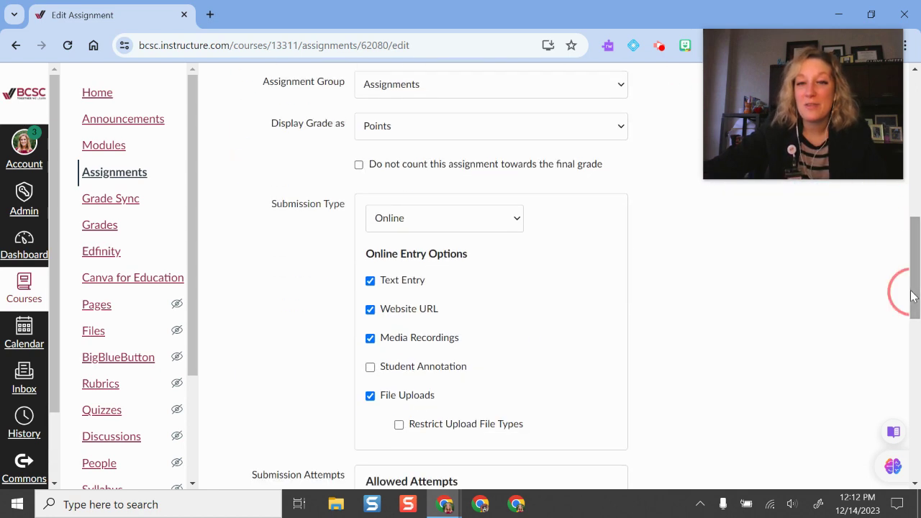
pyautogui.scroll(-4, 417, 277)
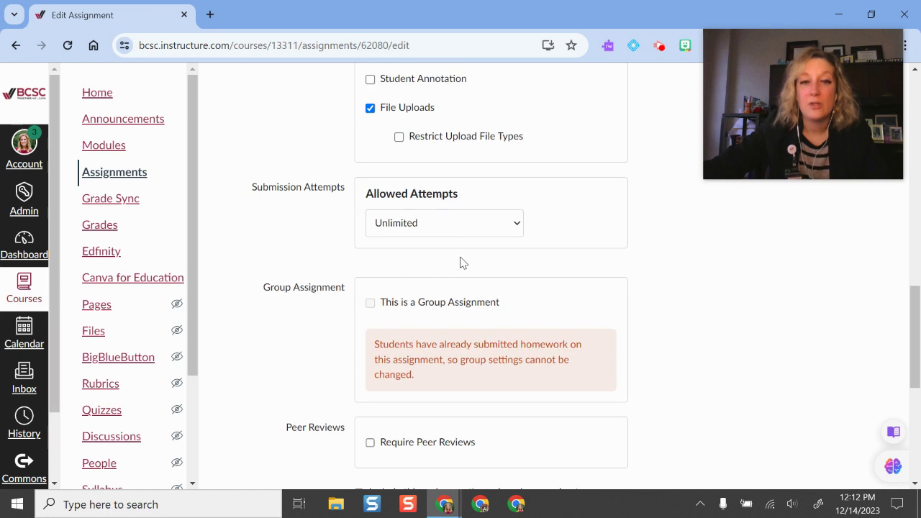
pyautogui.scroll(4, 461, 263)
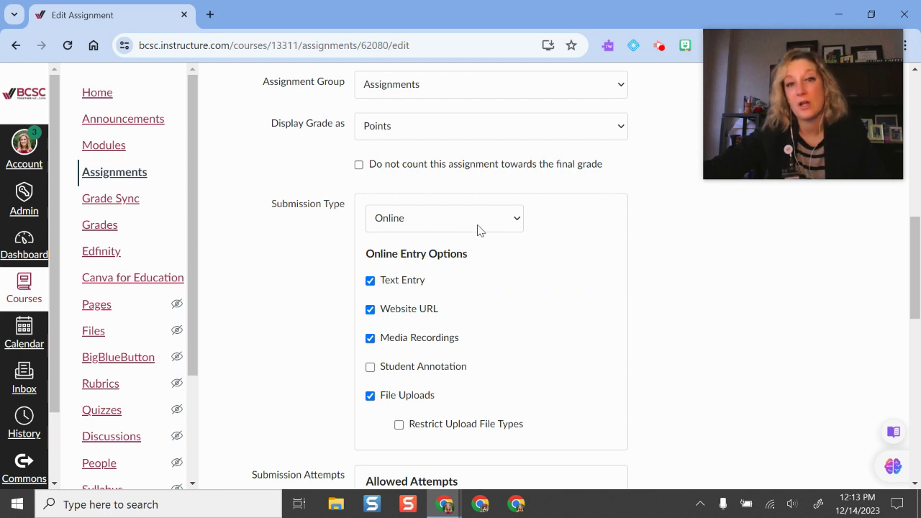
pyautogui.click(431, 225)
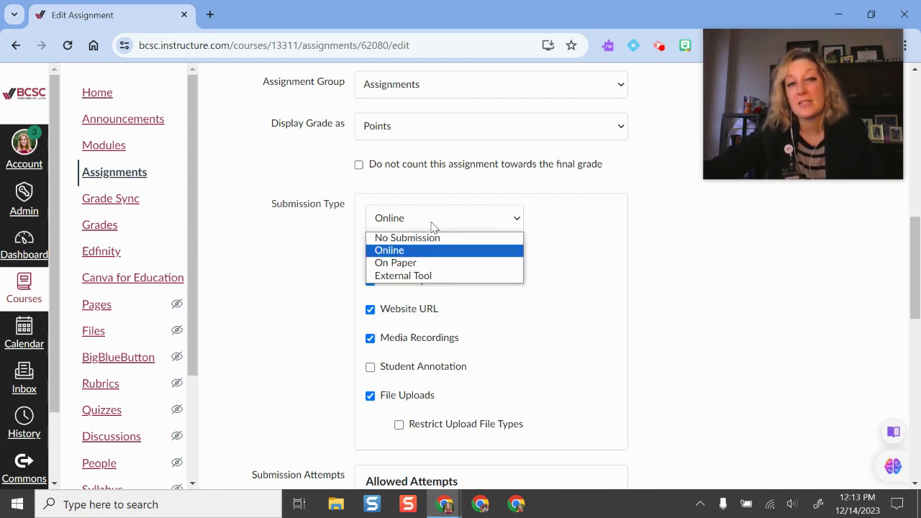
pyautogui.click(756, 295)
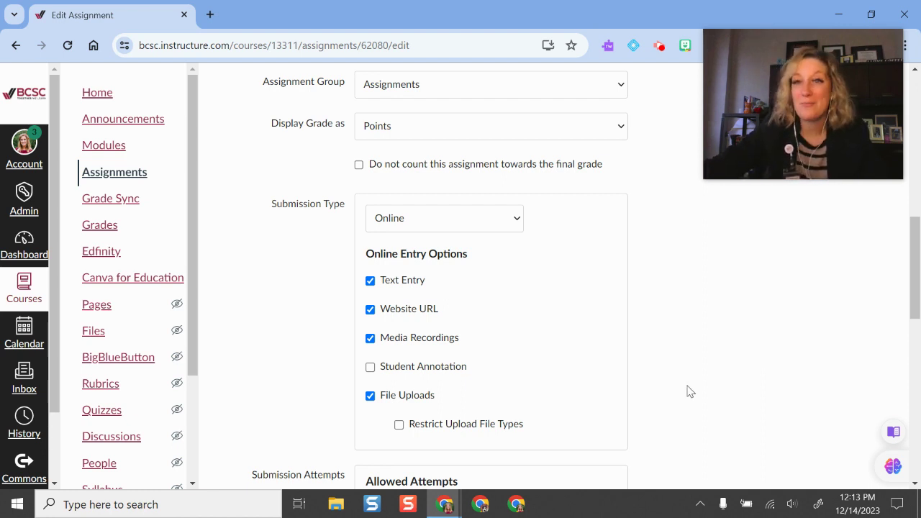
pyautogui.scroll(10, 691, 377)
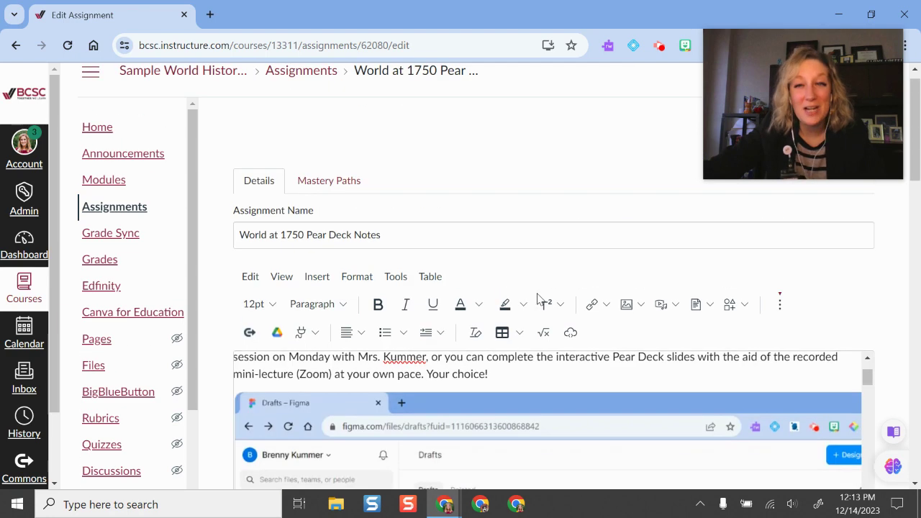
pyautogui.scroll(-1, 538, 298)
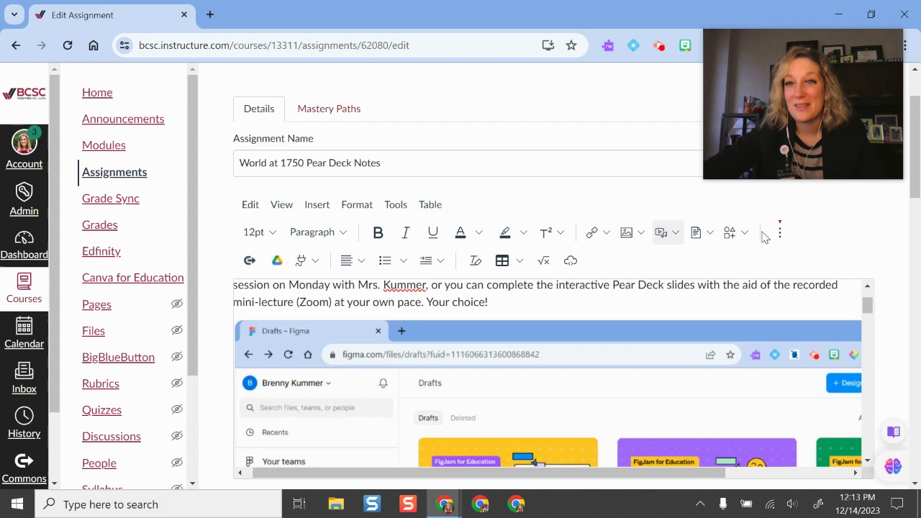
pyautogui.moveTo(856, 133)
pyautogui.moveTo(856, 138); pyautogui.dragTo(861, 383)
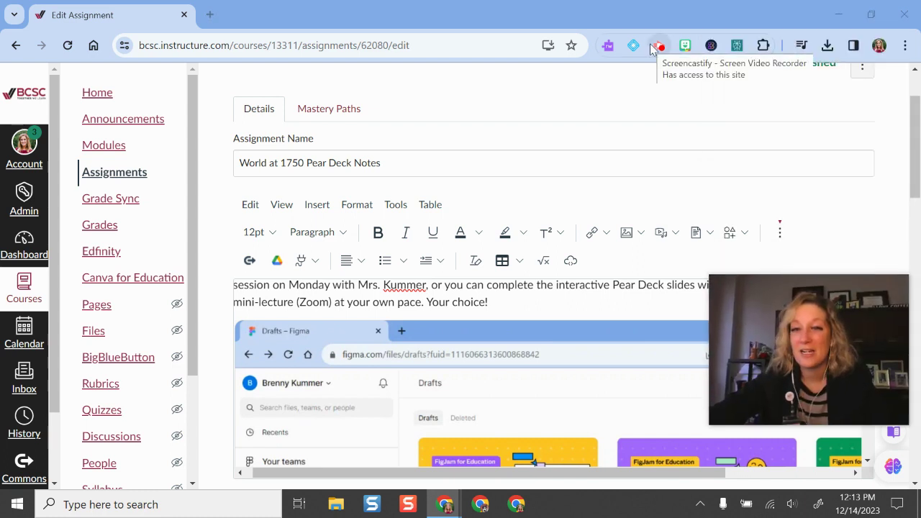